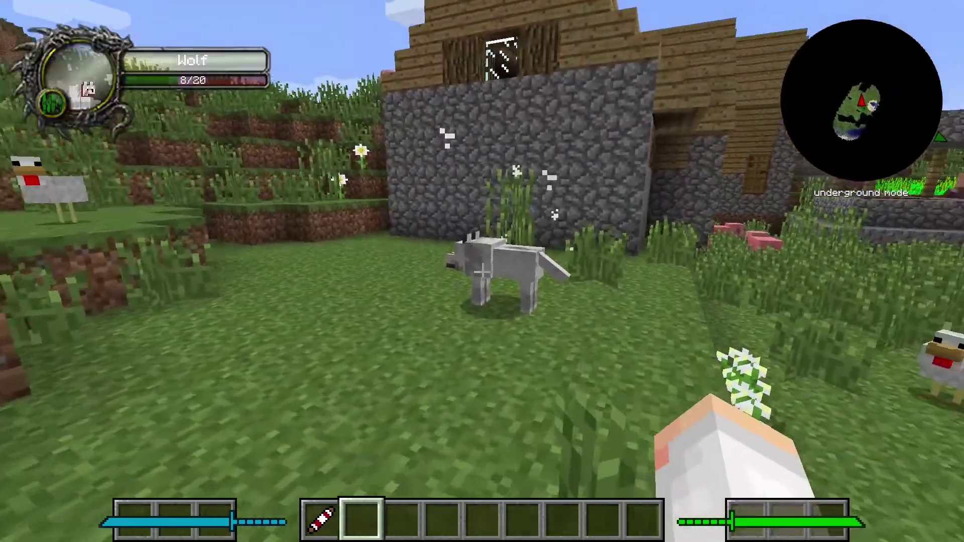
Hit the wolf beside the village house, dropping its health from 8/20 to 7/20
click(482, 272)
scroll(482, 272, up, 1)
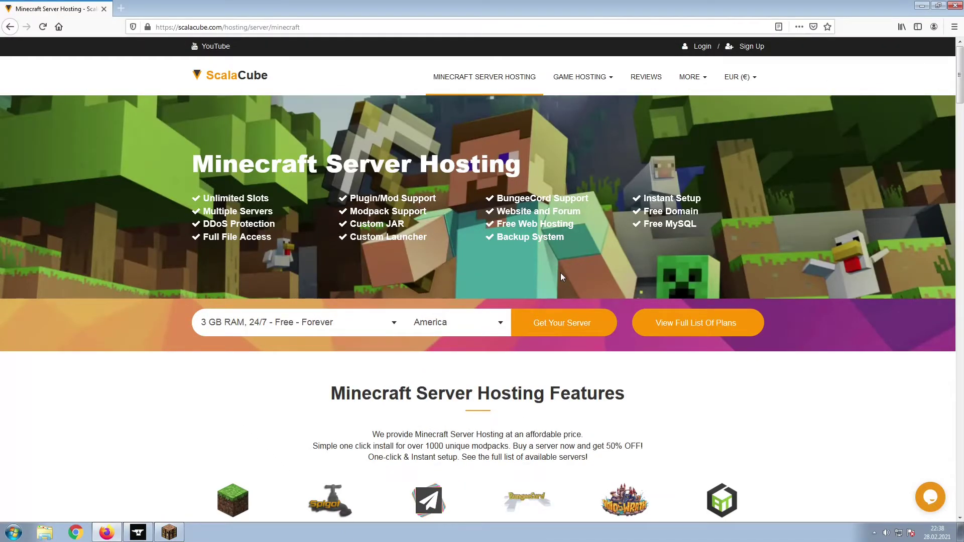
Begin a Minecraft server order with Java Edition hosted in America
click(563, 322)
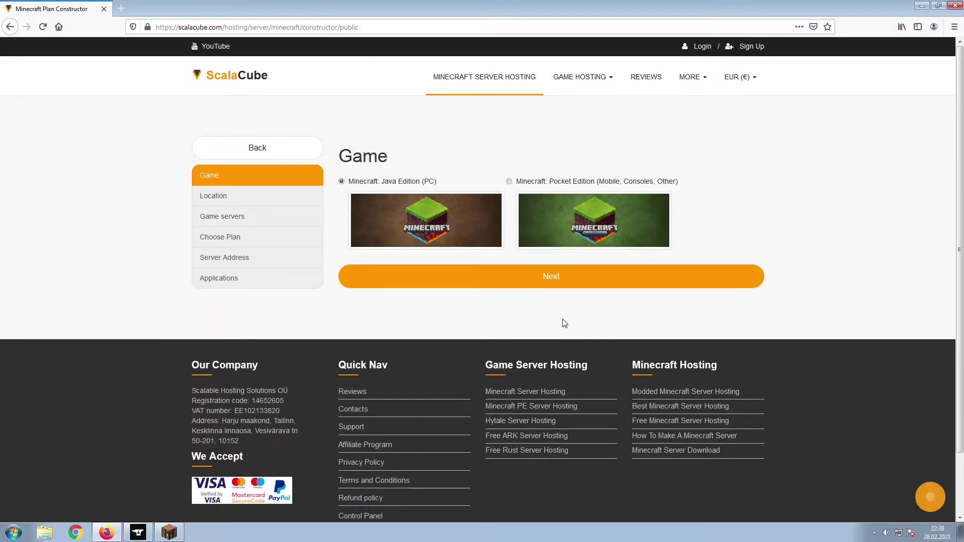
click(568, 288)
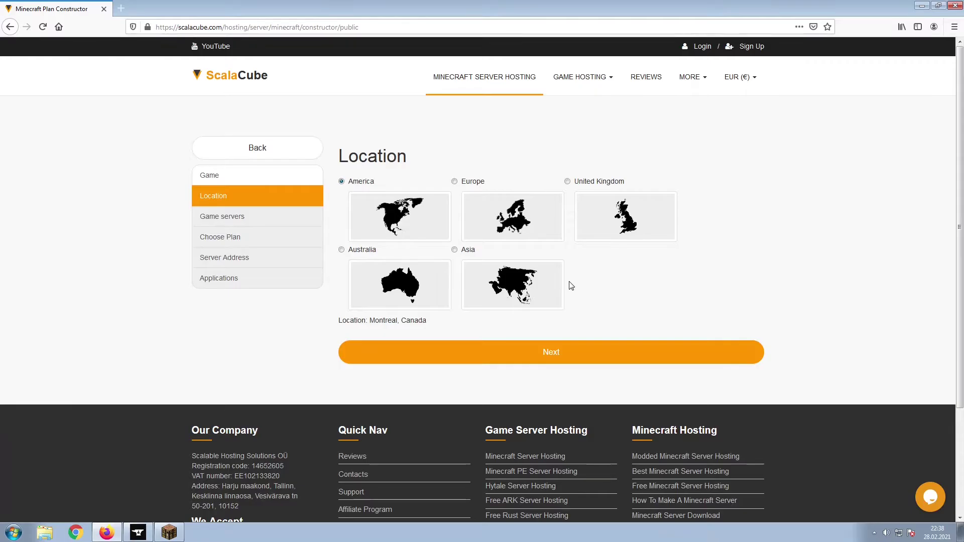
click(585, 334)
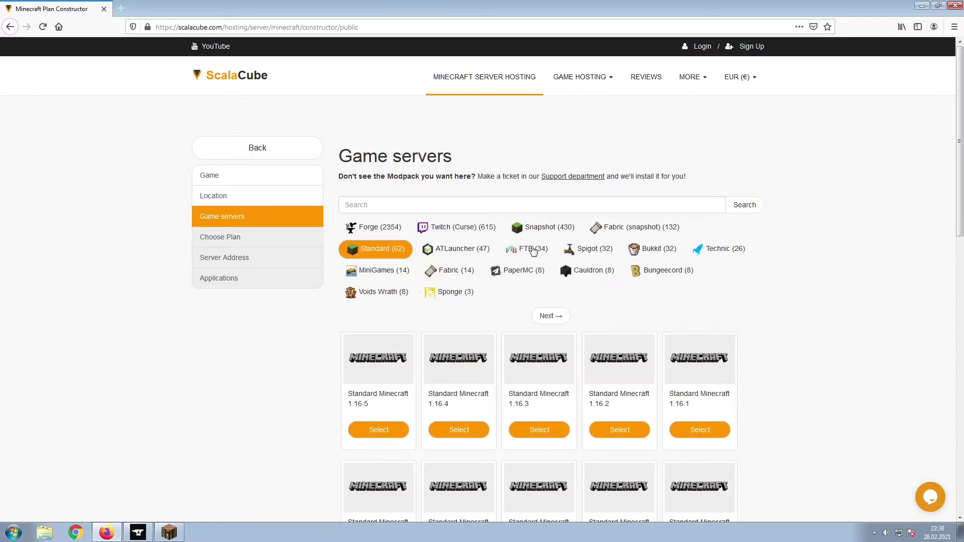
Pick the Naruto Modpack for Servers as the server's game pack
click(517, 205)
text(Naruto Modpack for Servers)
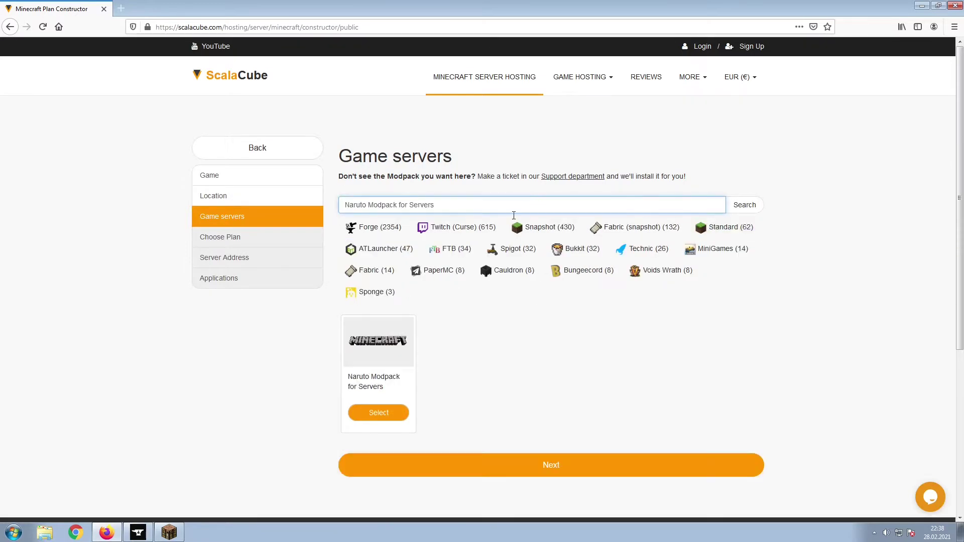
click(375, 414)
click(434, 349)
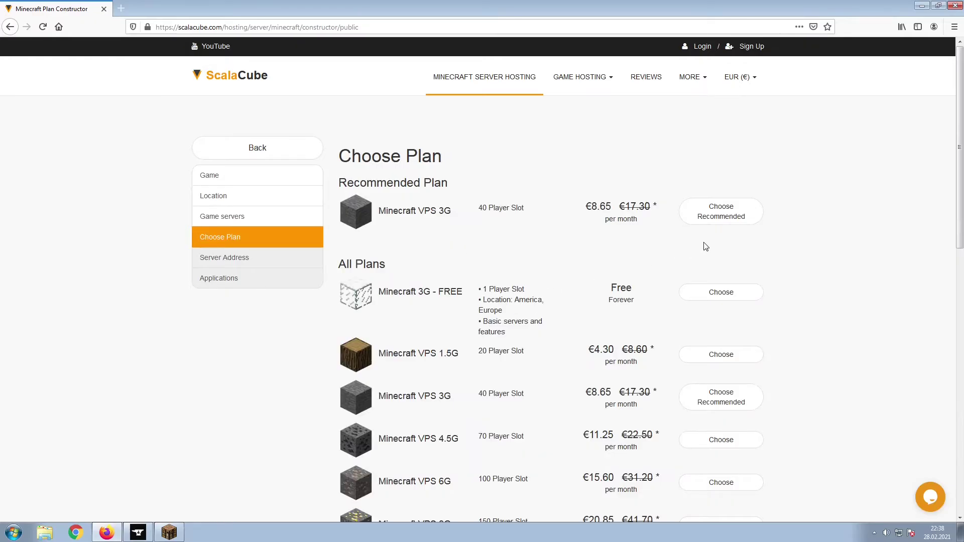
Order the recommended Minecraft VPS 3G plan with free IP-and-port address and no applications
click(708, 216)
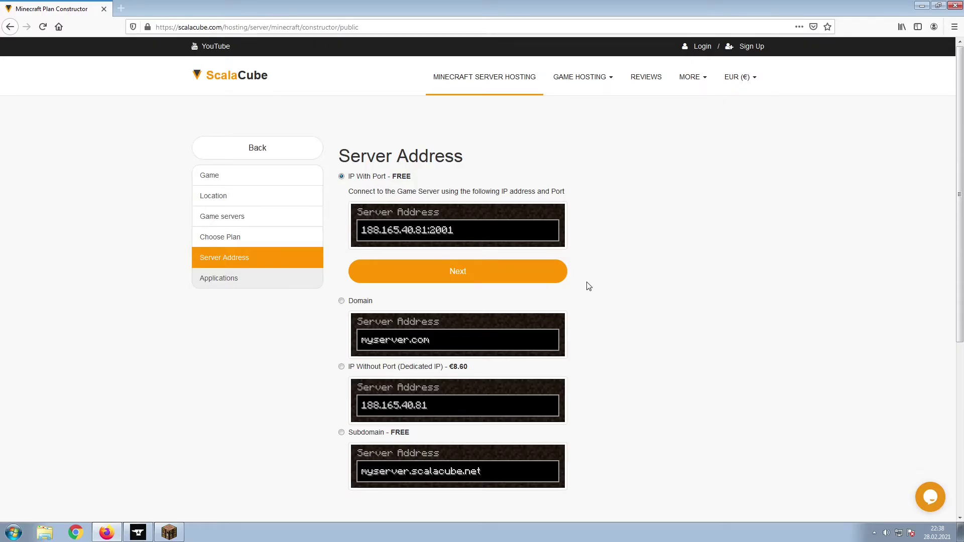
click(527, 276)
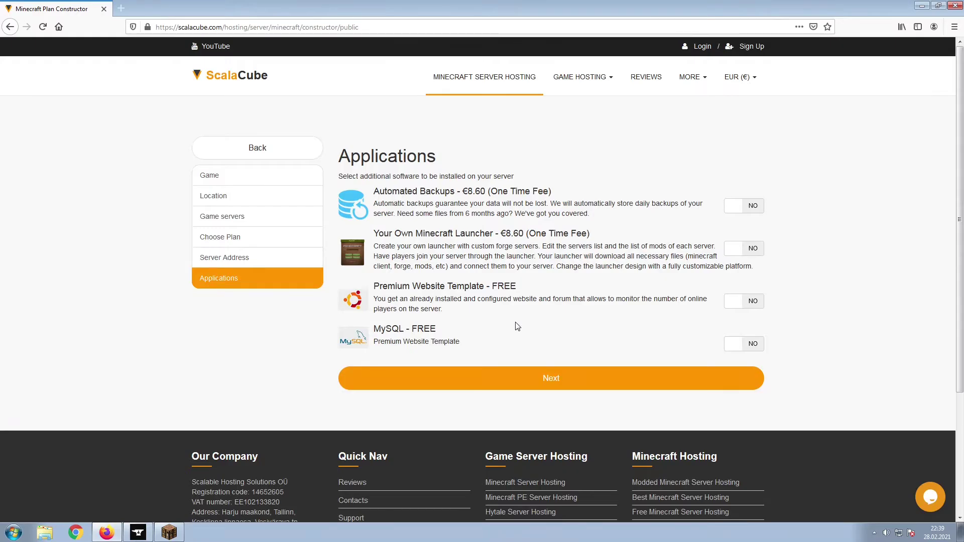
click(538, 378)
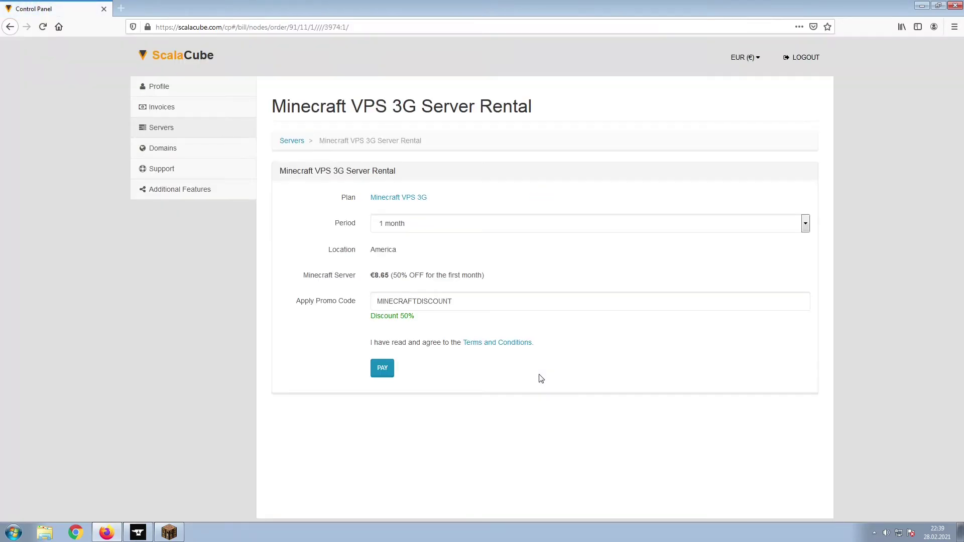
Pay the discounted €8.65 VPS 3G rental and view the owned servers list
click(385, 369)
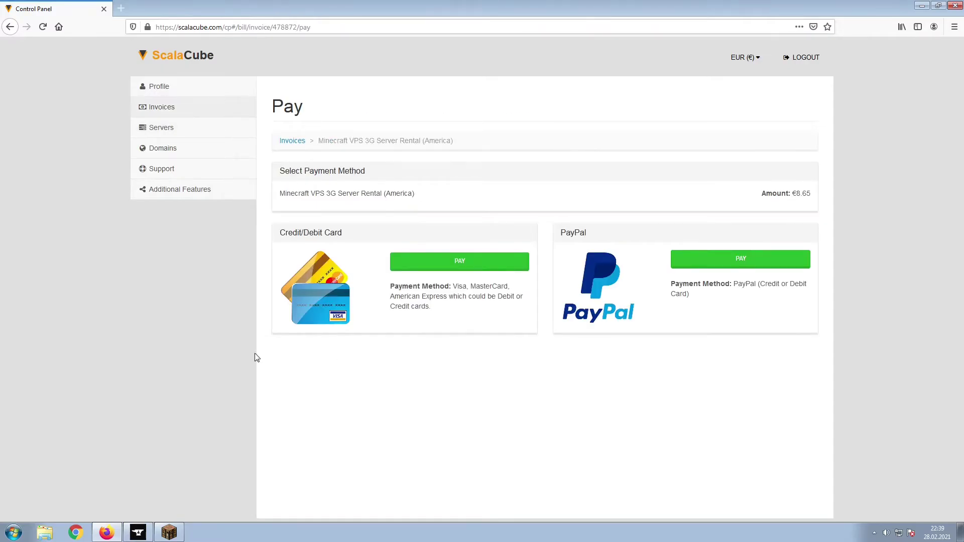
click(248, 133)
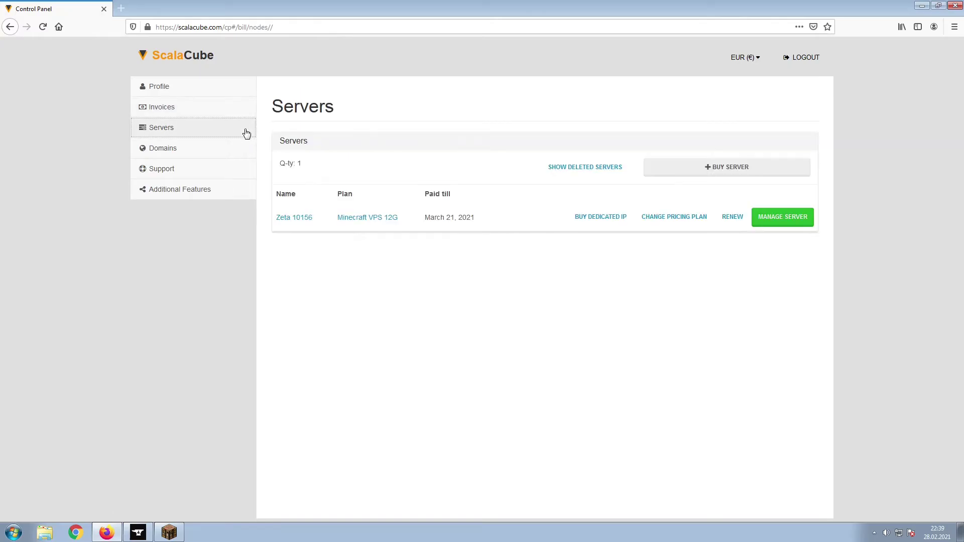
Copy the Naruto Modpack server's IP 51.68.52.193:2138 from its details page
click(782, 230)
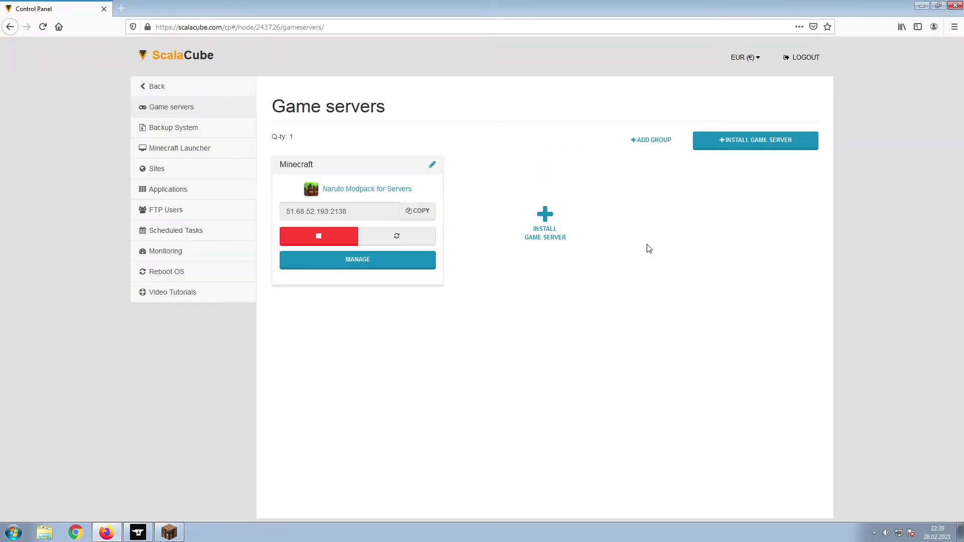
click(401, 267)
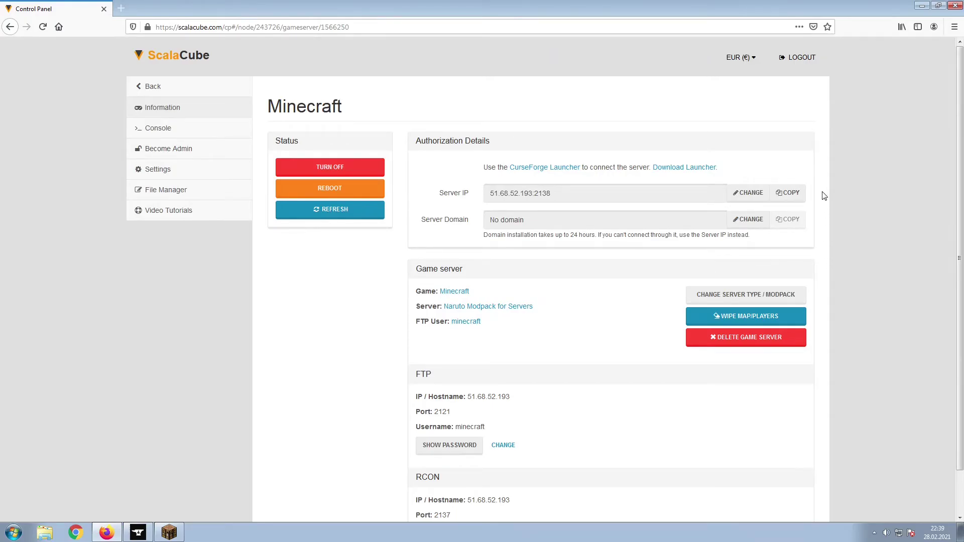
click(790, 195)
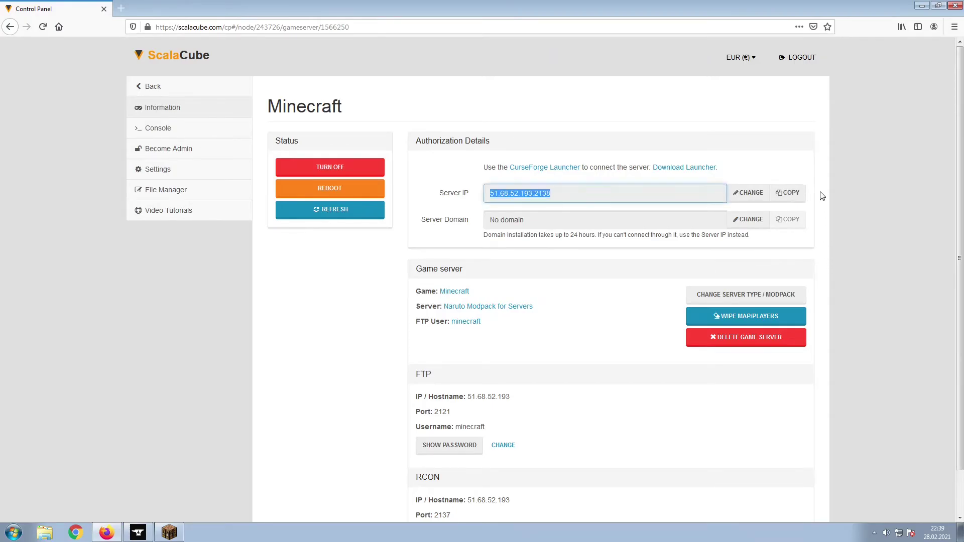